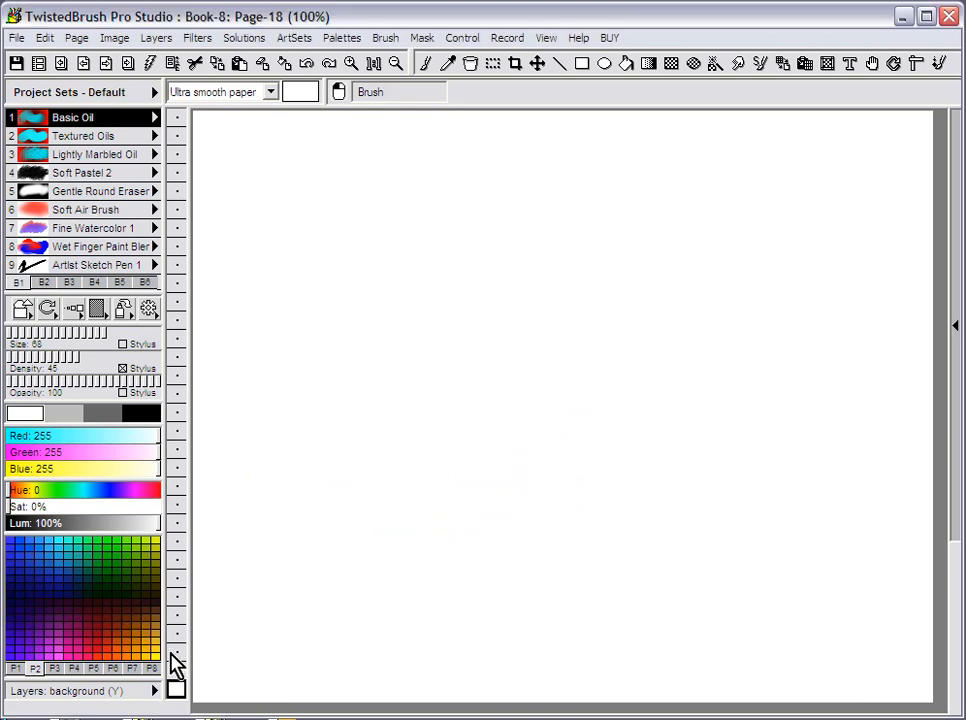
Turn layer 3 into a blob layer with the Alpha Smooth Lum3 mix mode
click(178, 654)
right_click(177, 656)
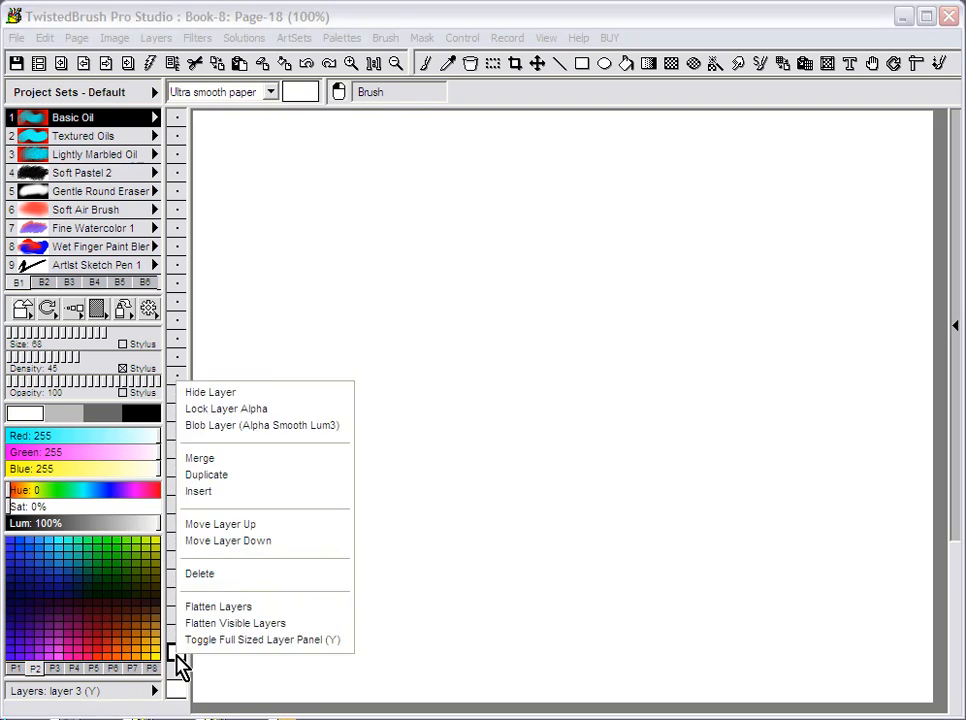
click(271, 426)
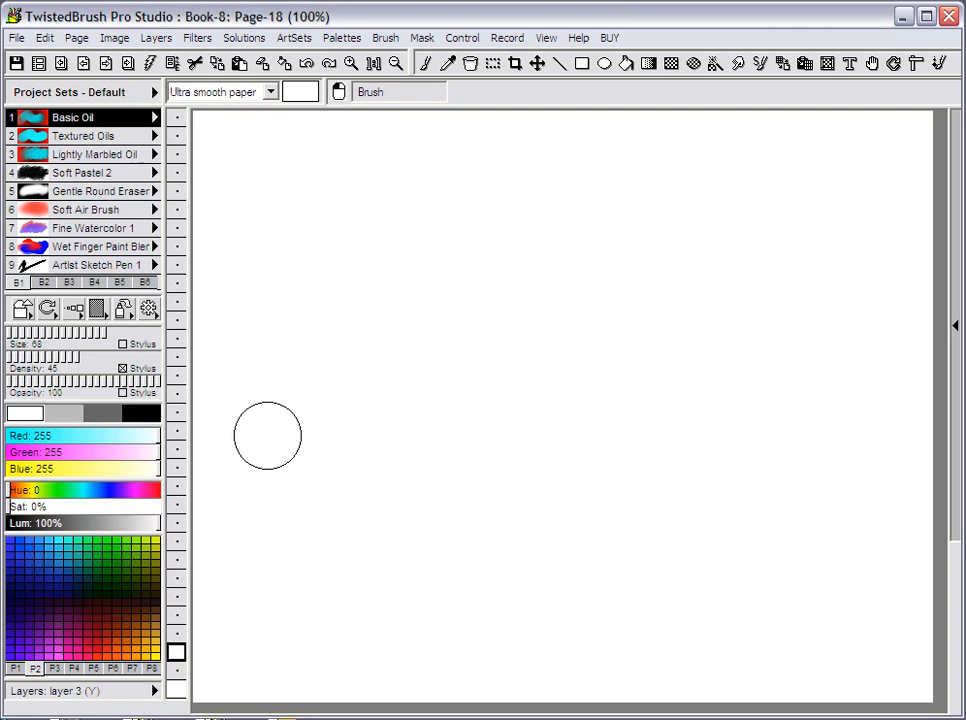
Examine the brushes offered in the Blob Styler 01, Styler 02, Modeler and Surface Modeler sets
click(144, 124)
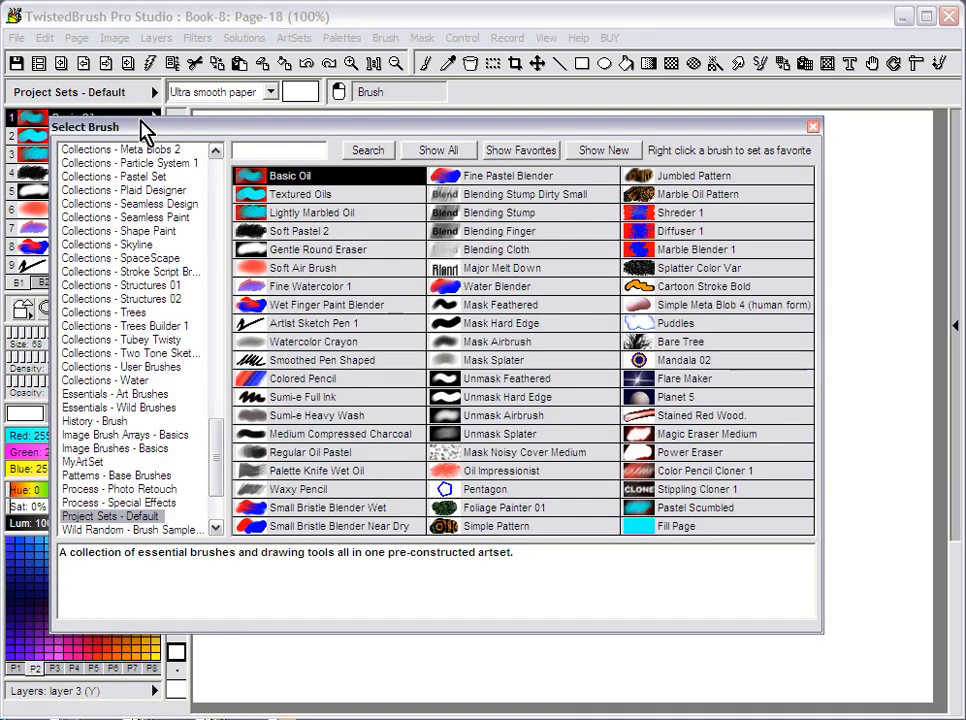
drag(216, 440, 217, 216)
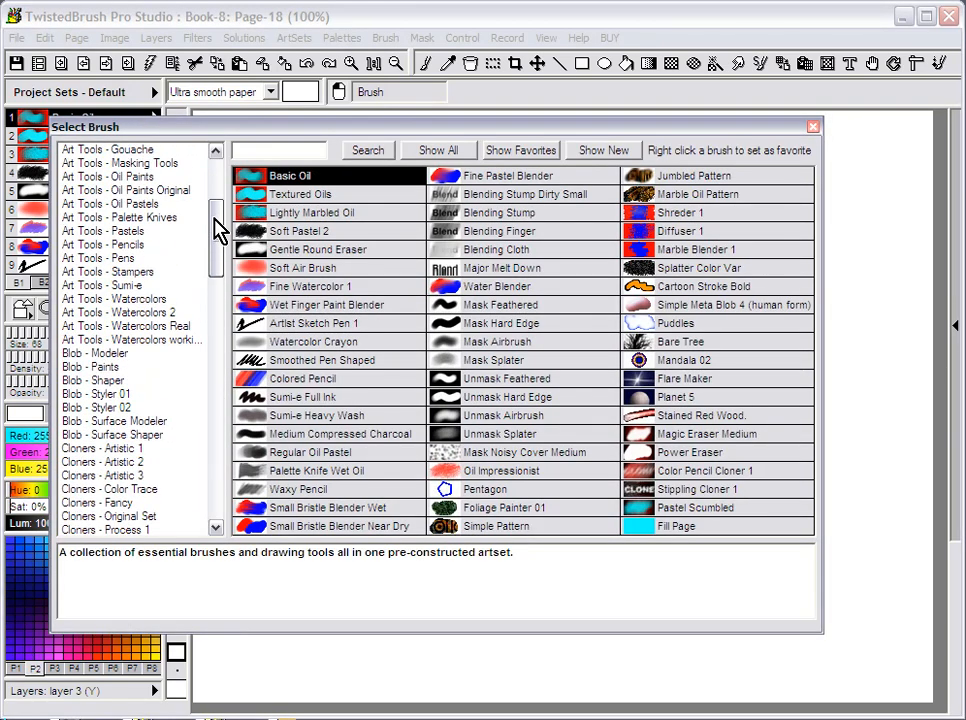
click(118, 395)
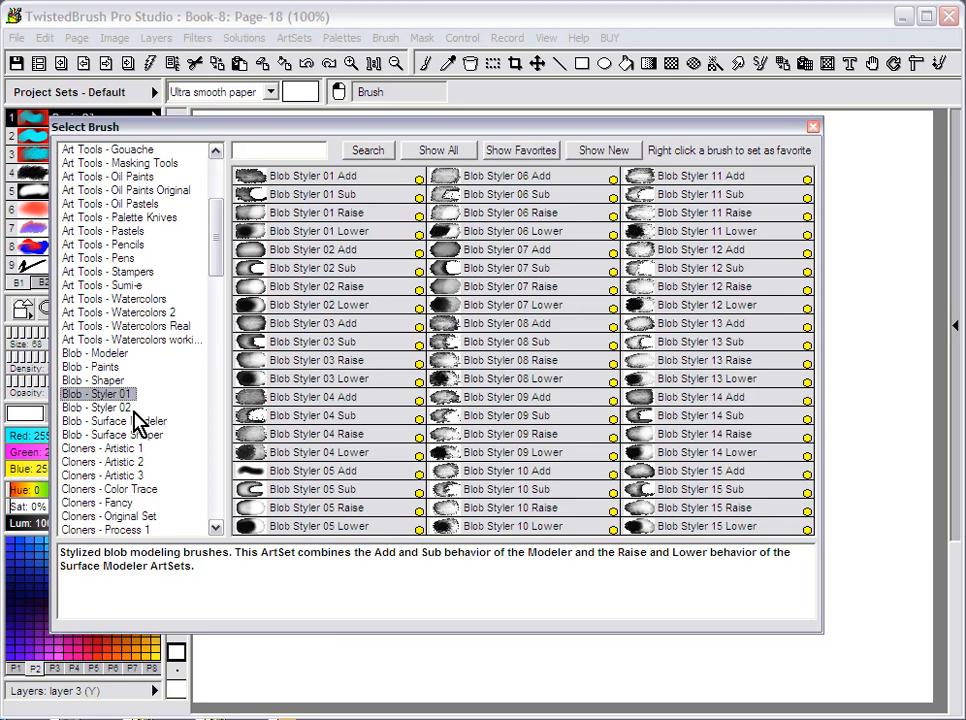
click(129, 408)
click(126, 395)
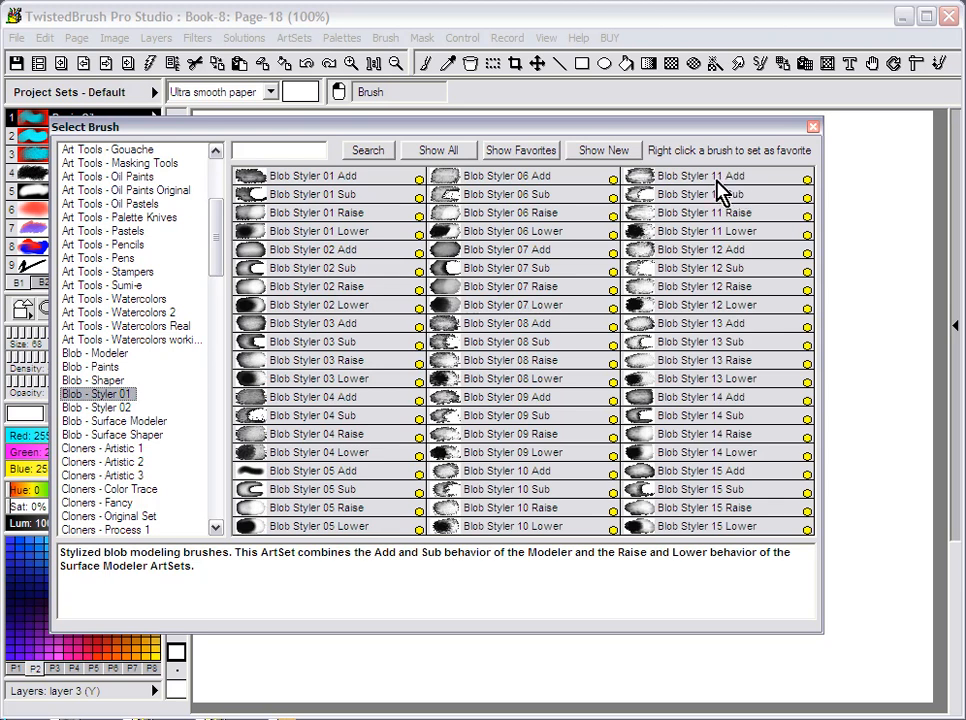
click(118, 355)
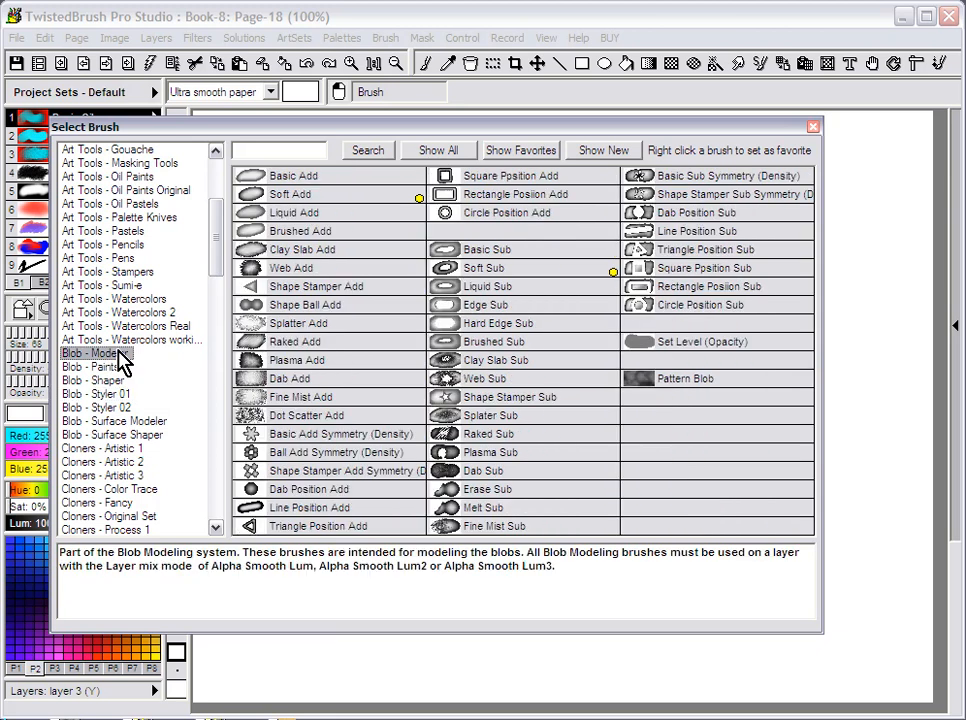
click(150, 422)
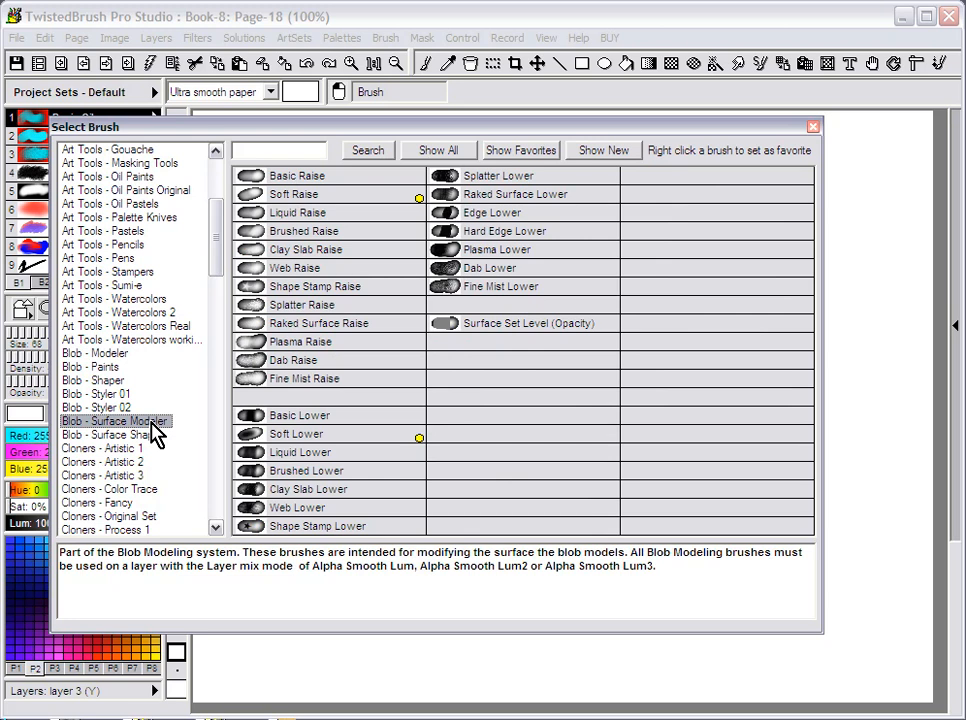
click(118, 355)
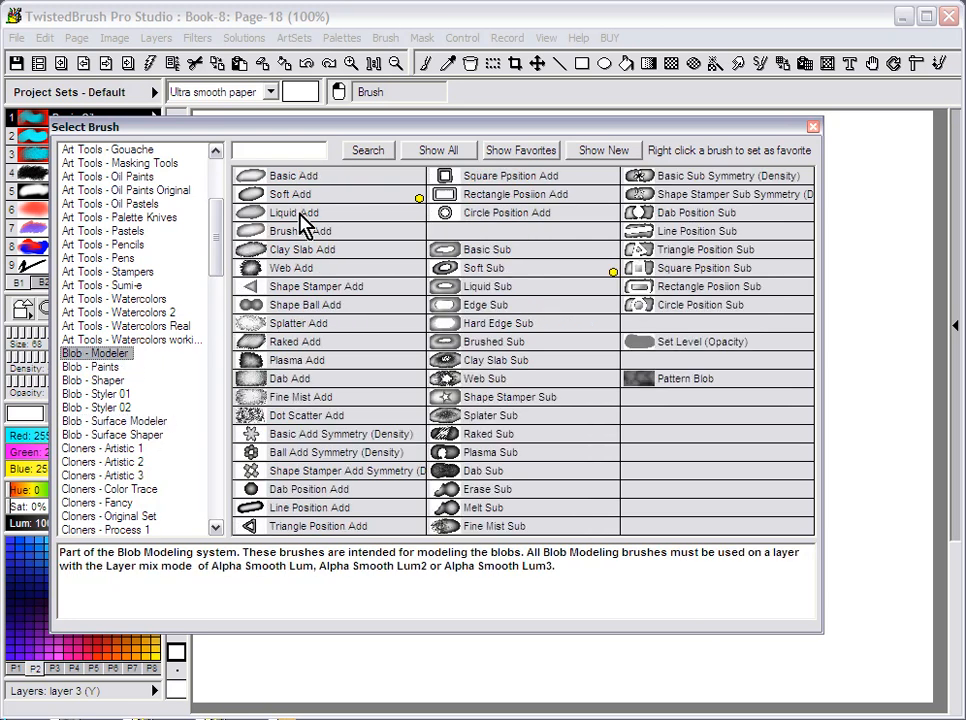
click(144, 422)
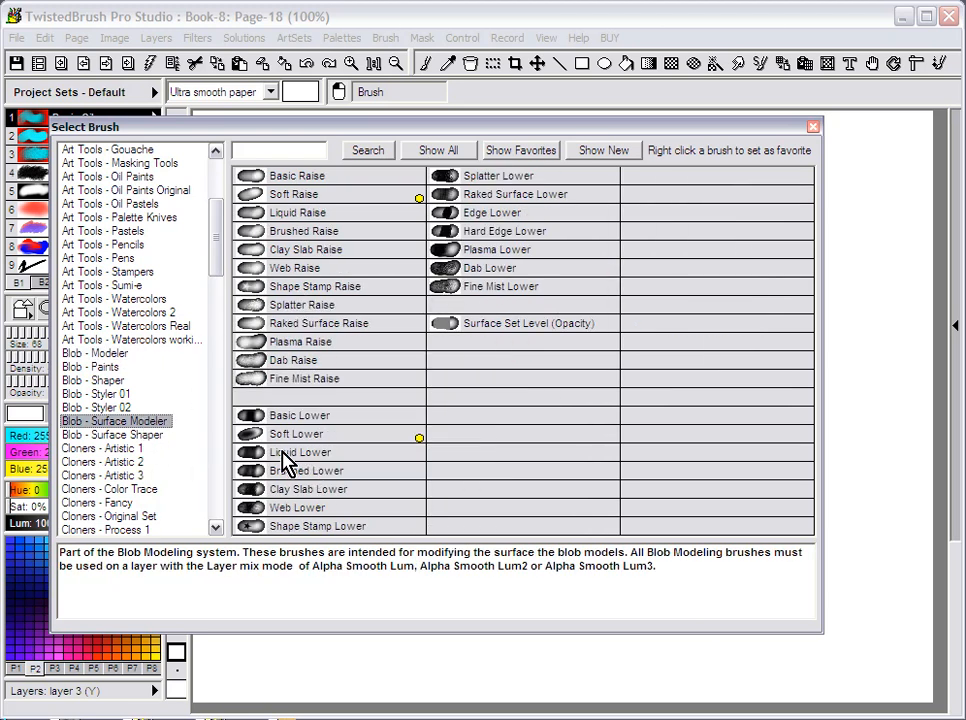
Choose the Blob Styler 11 Add brush and paint a mountain with a left and a right slope meeting at a peak
click(128, 395)
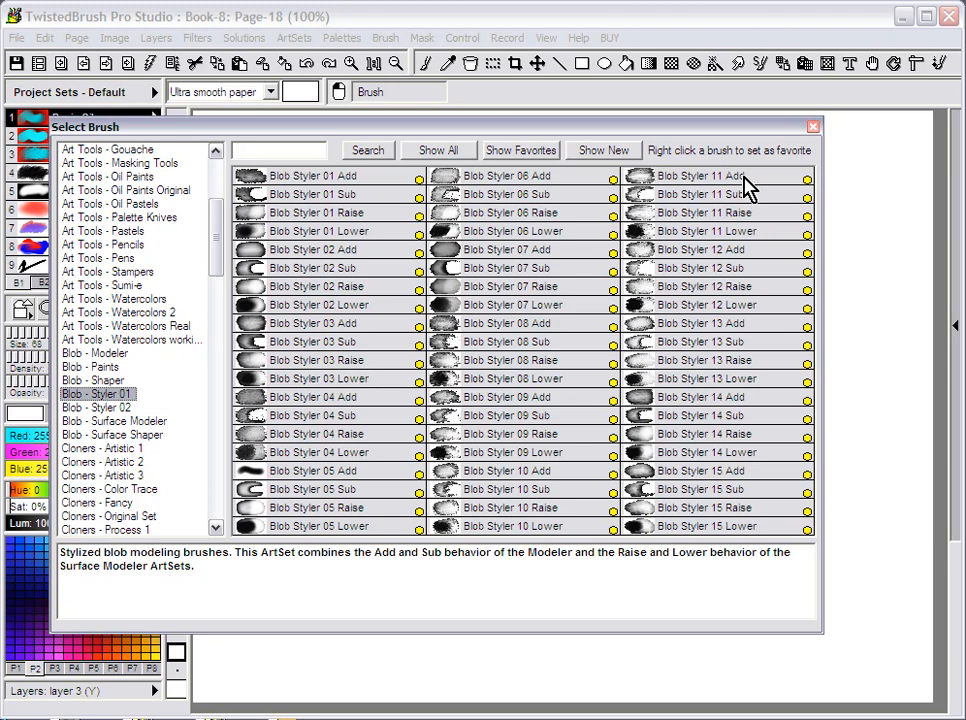
double_click(743, 178)
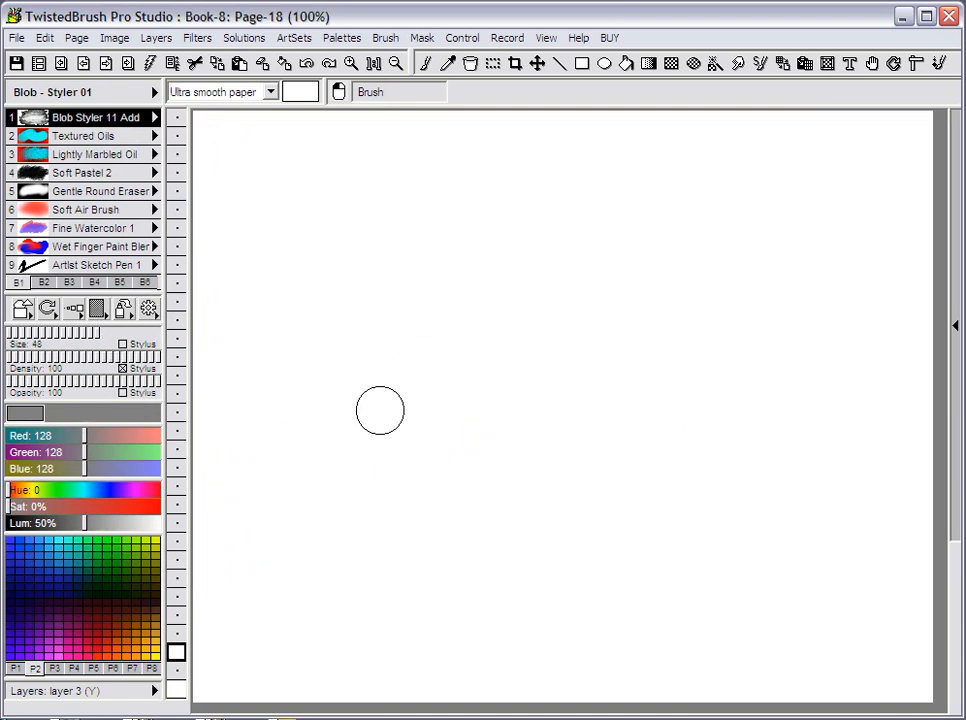
mouse_move(410, 395)
mouse_down()
mouse_move(530, 262)
mouse_move(378, 380)
mouse_move(526, 255)
mouse_move(366, 379)
mouse_move(390, 392)
mouse_move(487, 357)
mouse_move(448, 385)
mouse_move(540, 310)
mouse_move(474, 355)
mouse_move(380, 389)
mouse_move(479, 282)
mouse_move(399, 346)
mouse_move(441, 305)
mouse_move(396, 336)
mouse_move(530, 207)
mouse_move(370, 346)
mouse_move(487, 242)
mouse_move(423, 304)
mouse_move(537, 256)
mouse_move(601, 209)
mouse_move(539, 338)
mouse_move(474, 379)
mouse_move(491, 358)
mouse_move(393, 384)
mouse_move(368, 361)
mouse_move(563, 186)
mouse_move(555, 205)
mouse_move(286, 396)
mouse_move(285, 381)
mouse_move(361, 359)
mouse_move(366, 383)
mouse_move(399, 372)
mouse_move(354, 410)
mouse_move(463, 356)
mouse_move(615, 219)
mouse_move(477, 343)
mouse_move(572, 249)
mouse_move(489, 372)
mouse_move(531, 354)
mouse_move(455, 393)
mouse_move(325, 426)
mouse_up()
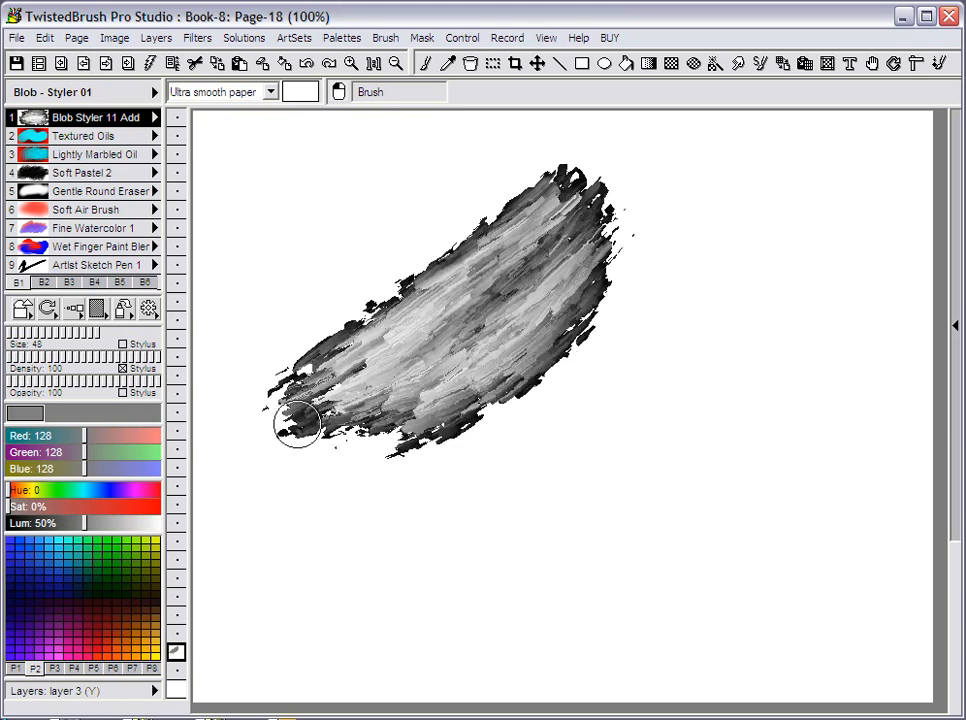
mouse_move(335, 366)
mouse_down()
mouse_move(294, 382)
mouse_move(514, 213)
mouse_move(374, 326)
mouse_move(469, 250)
mouse_move(269, 388)
mouse_move(527, 228)
mouse_move(602, 245)
mouse_move(596, 231)
mouse_move(494, 302)
mouse_move(530, 307)
mouse_move(576, 278)
mouse_move(495, 389)
mouse_move(578, 334)
mouse_move(420, 418)
mouse_move(347, 430)
mouse_move(304, 411)
mouse_move(219, 425)
mouse_move(346, 424)
mouse_move(236, 452)
mouse_up()
mouse_move(578, 252)
mouse_down()
mouse_move(628, 248)
mouse_move(676, 338)
mouse_move(594, 197)
mouse_move(672, 280)
mouse_move(652, 237)
mouse_move(627, 218)
mouse_move(601, 156)
mouse_move(668, 281)
mouse_move(607, 192)
mouse_move(634, 249)
mouse_move(650, 224)
mouse_move(685, 299)
mouse_move(627, 268)
mouse_move(626, 298)
mouse_move(674, 355)
mouse_move(617, 317)
mouse_move(676, 363)
mouse_move(631, 283)
mouse_move(658, 261)
mouse_move(743, 362)
mouse_move(695, 261)
mouse_move(762, 327)
mouse_move(674, 262)
mouse_move(761, 345)
mouse_move(723, 310)
mouse_move(807, 365)
mouse_move(679, 337)
mouse_move(762, 379)
mouse_move(727, 355)
mouse_move(710, 325)
mouse_move(836, 386)
mouse_move(673, 348)
mouse_move(753, 420)
mouse_move(703, 428)
mouse_move(627, 351)
mouse_up()
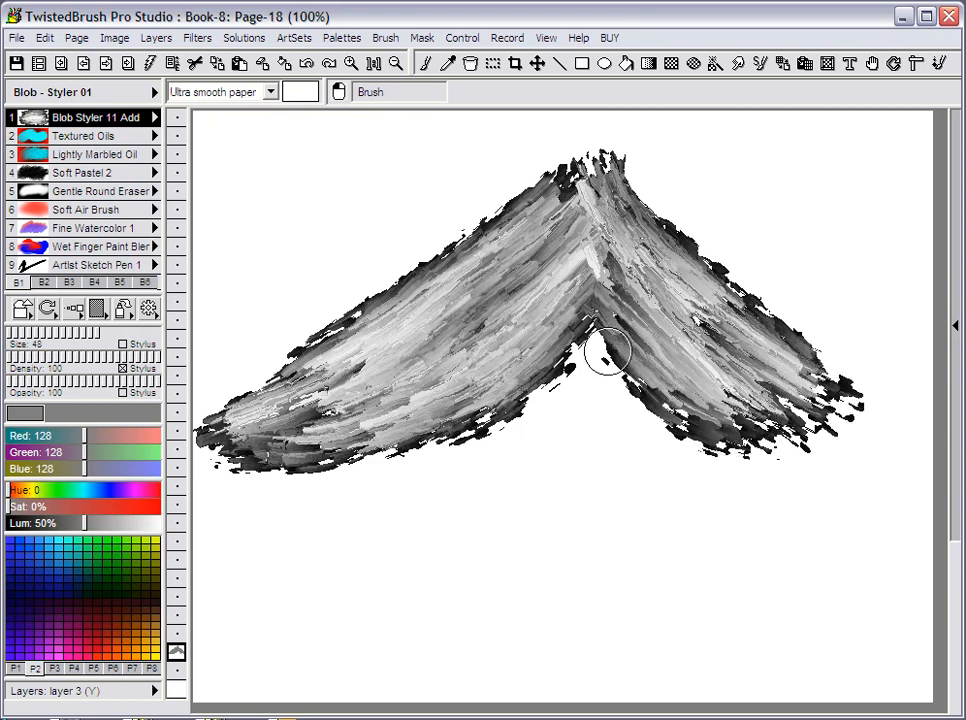
Fill the gap between the slopes, first with stylus-controlled opacity and then without it, and build up the mountain's base
click(124, 392)
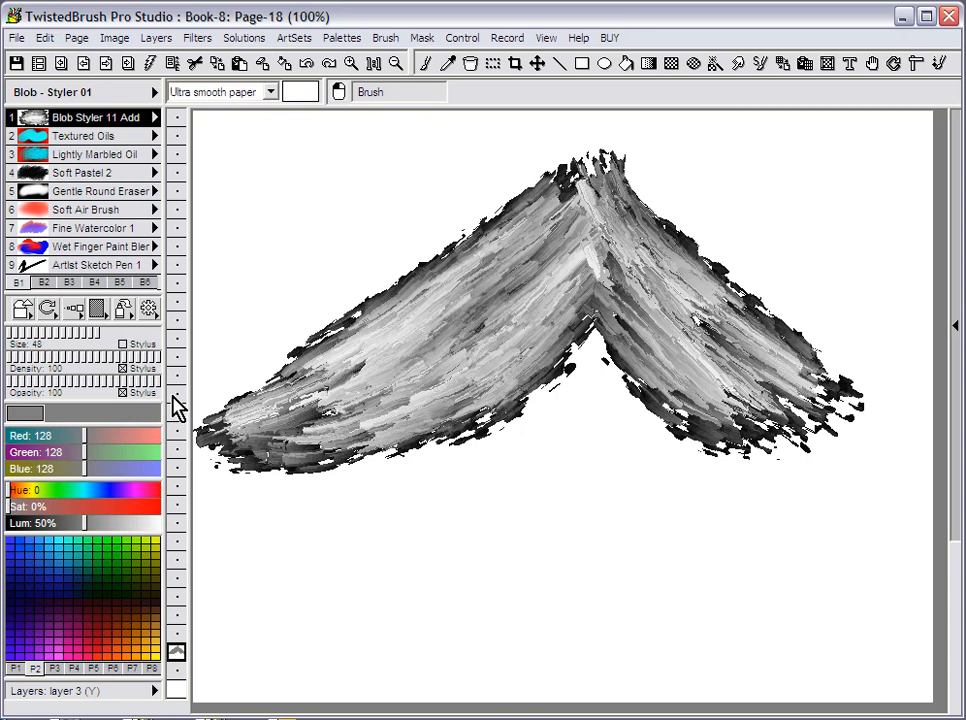
mouse_move(584, 371)
mouse_down()
mouse_move(681, 392)
mouse_move(580, 340)
mouse_move(528, 390)
mouse_move(578, 375)
mouse_move(625, 334)
mouse_move(832, 378)
mouse_move(660, 222)
mouse_move(658, 261)
mouse_move(606, 222)
mouse_move(662, 243)
mouse_up()
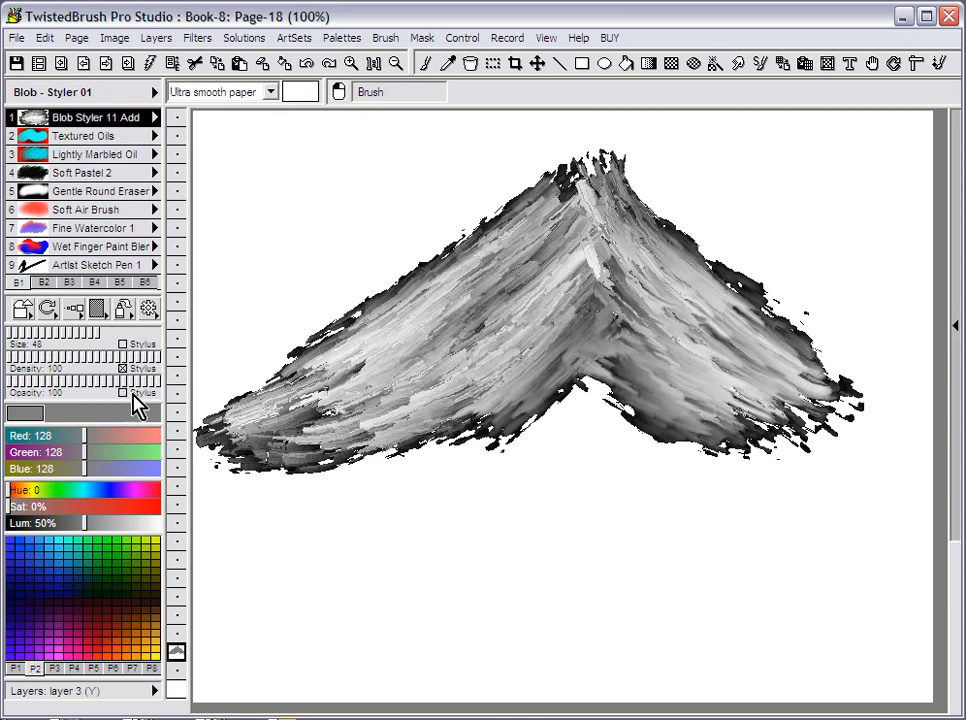
mouse_move(565, 319)
mouse_down()
mouse_move(624, 349)
mouse_move(514, 420)
mouse_move(511, 438)
mouse_move(614, 382)
mouse_move(550, 385)
mouse_move(483, 415)
mouse_move(467, 352)
mouse_move(561, 259)
mouse_move(351, 412)
mouse_move(590, 358)
mouse_move(445, 424)
mouse_move(575, 426)
mouse_move(325, 463)
mouse_move(637, 414)
mouse_move(580, 449)
mouse_move(727, 429)
mouse_move(899, 433)
mouse_move(659, 464)
mouse_move(387, 459)
mouse_move(513, 446)
mouse_move(375, 475)
mouse_move(798, 446)
mouse_up()
mouse_move(757, 285)
mouse_down()
mouse_move(820, 390)
mouse_move(711, 323)
mouse_move(543, 457)
mouse_up()
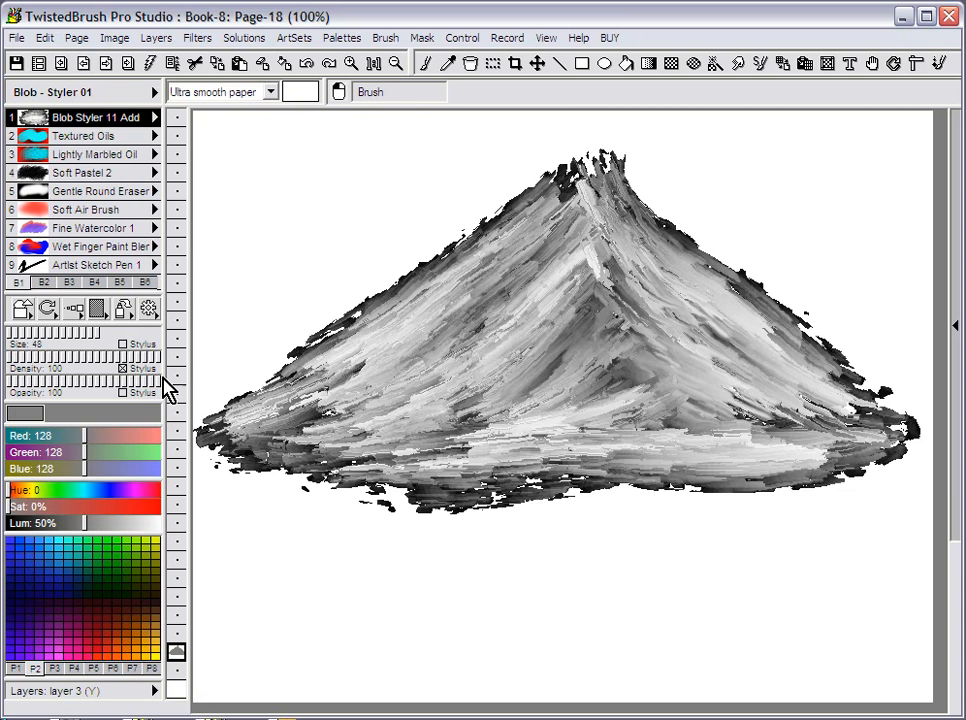
Darken the mountain's right slope and add shadow streaks across the left one with the Blob Styler 11 Lower brush
click(153, 121)
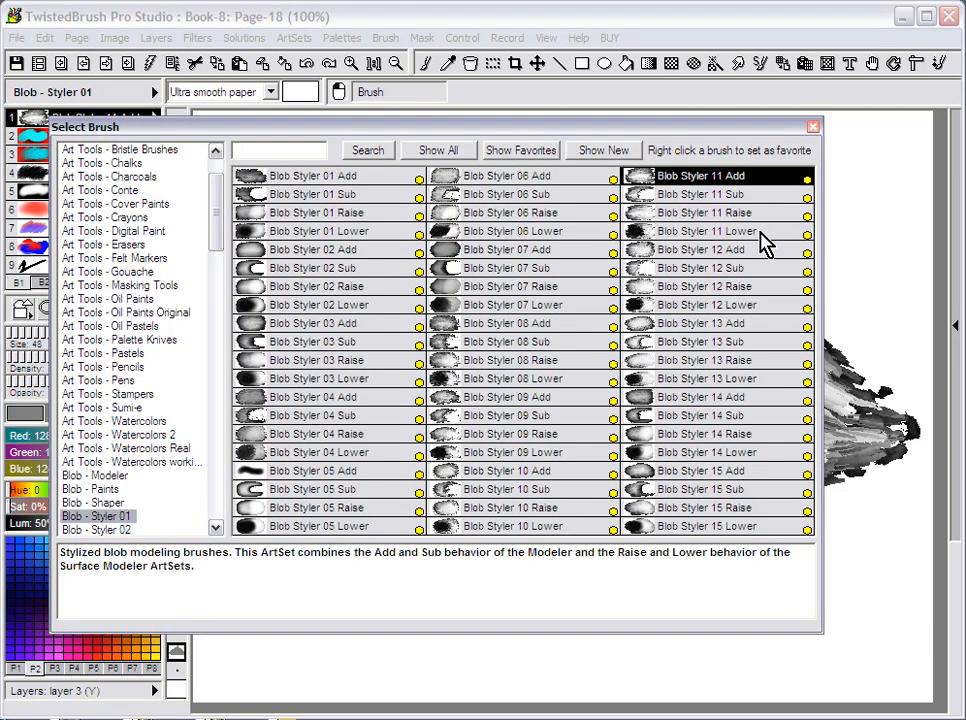
click(745, 232)
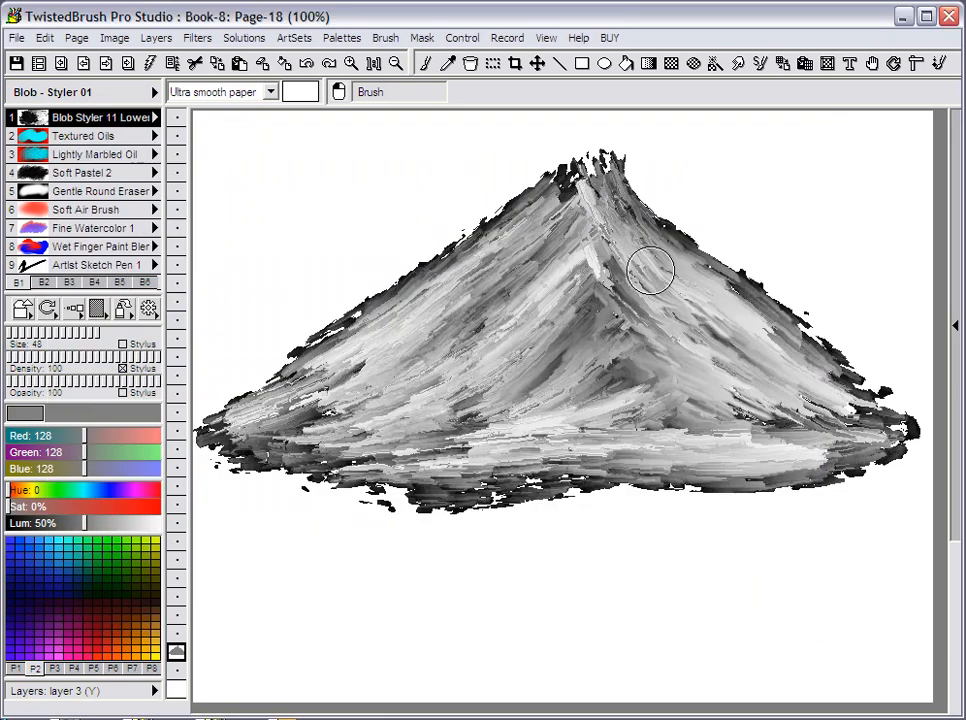
mouse_move(667, 266)
mouse_down()
mouse_move(636, 209)
mouse_move(666, 261)
mouse_move(780, 338)
mouse_move(694, 320)
mouse_move(645, 262)
mouse_move(759, 388)
mouse_move(735, 416)
mouse_move(679, 374)
mouse_move(740, 372)
mouse_move(830, 401)
mouse_move(683, 371)
mouse_move(780, 443)
mouse_move(714, 397)
mouse_move(578, 345)
mouse_move(554, 356)
mouse_move(402, 368)
mouse_move(477, 328)
mouse_move(440, 371)
mouse_move(526, 373)
mouse_move(360, 466)
mouse_move(662, 291)
mouse_move(640, 216)
mouse_move(647, 274)
mouse_move(795, 379)
mouse_move(740, 410)
mouse_move(880, 442)
mouse_move(571, 397)
mouse_move(438, 459)
mouse_up()
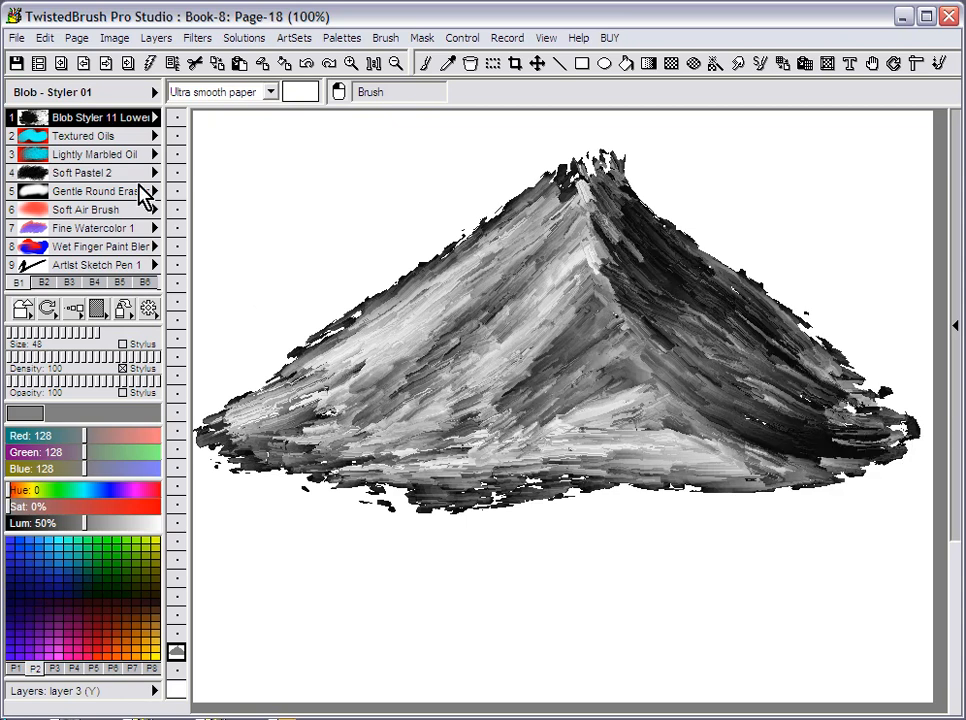
Highlight the ridges on the mountain's left side with the Blob Styler 11 Raise brush, reducing its size to 28
click(110, 117)
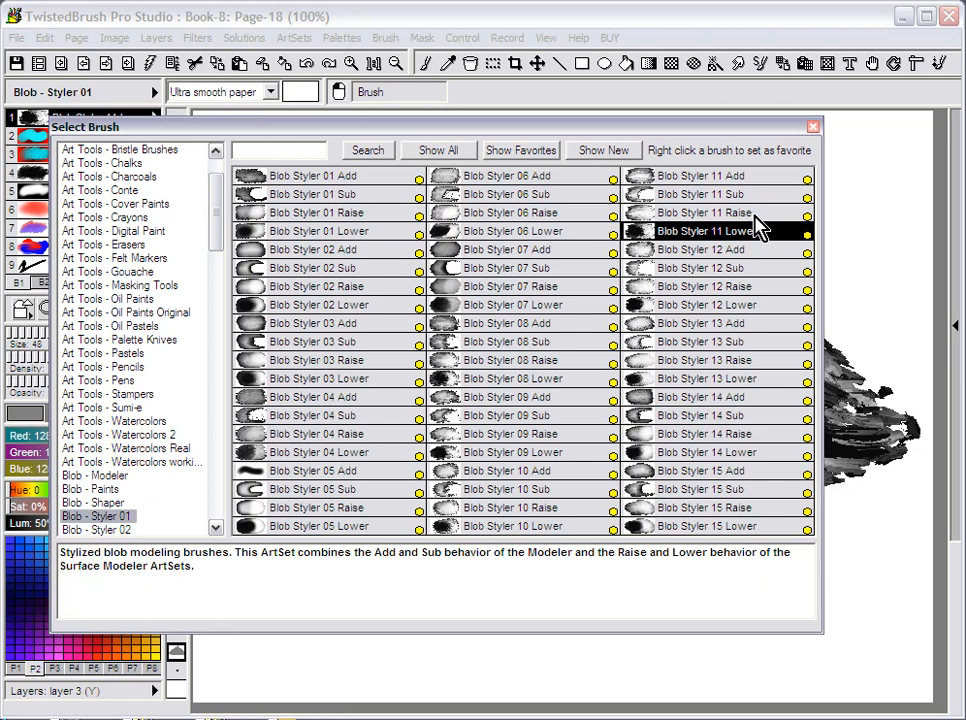
click(706, 213)
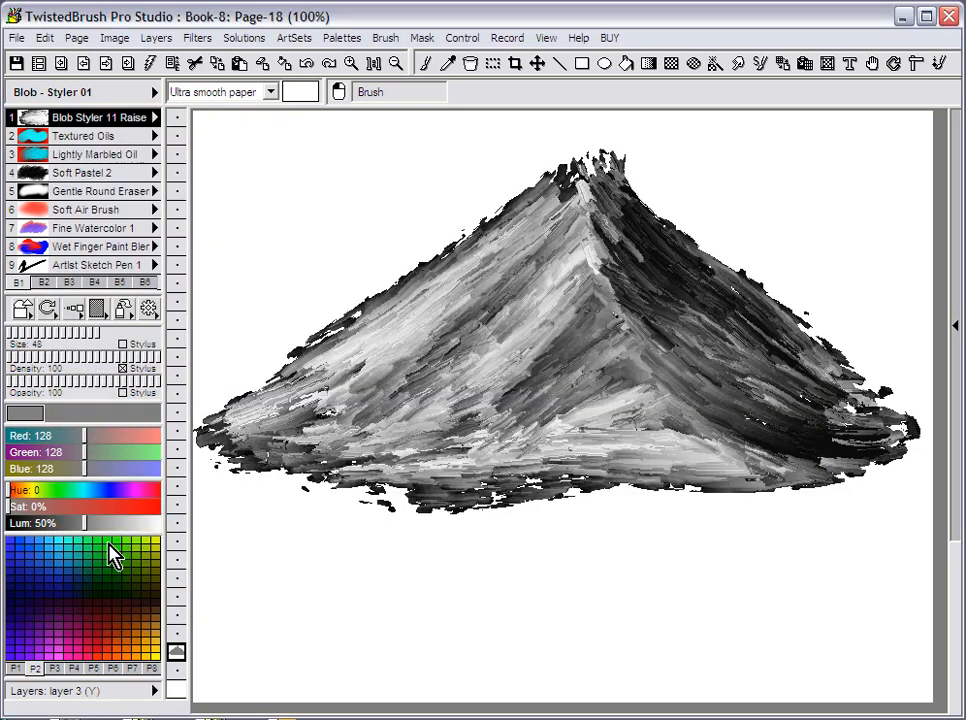
mouse_move(520, 243)
mouse_down()
mouse_move(556, 194)
mouse_move(520, 241)
mouse_move(438, 300)
mouse_move(541, 219)
mouse_move(582, 284)
mouse_up()
mouse_move(536, 321)
mouse_down()
mouse_move(565, 395)
mouse_move(520, 399)
mouse_move(494, 359)
mouse_move(429, 328)
mouse_move(342, 395)
mouse_move(427, 390)
mouse_move(501, 441)
mouse_move(606, 397)
mouse_move(696, 336)
mouse_move(681, 242)
mouse_move(653, 255)
mouse_move(714, 295)
mouse_move(748, 373)
mouse_move(731, 375)
mouse_move(738, 428)
mouse_move(658, 222)
mouse_move(595, 245)
mouse_up()
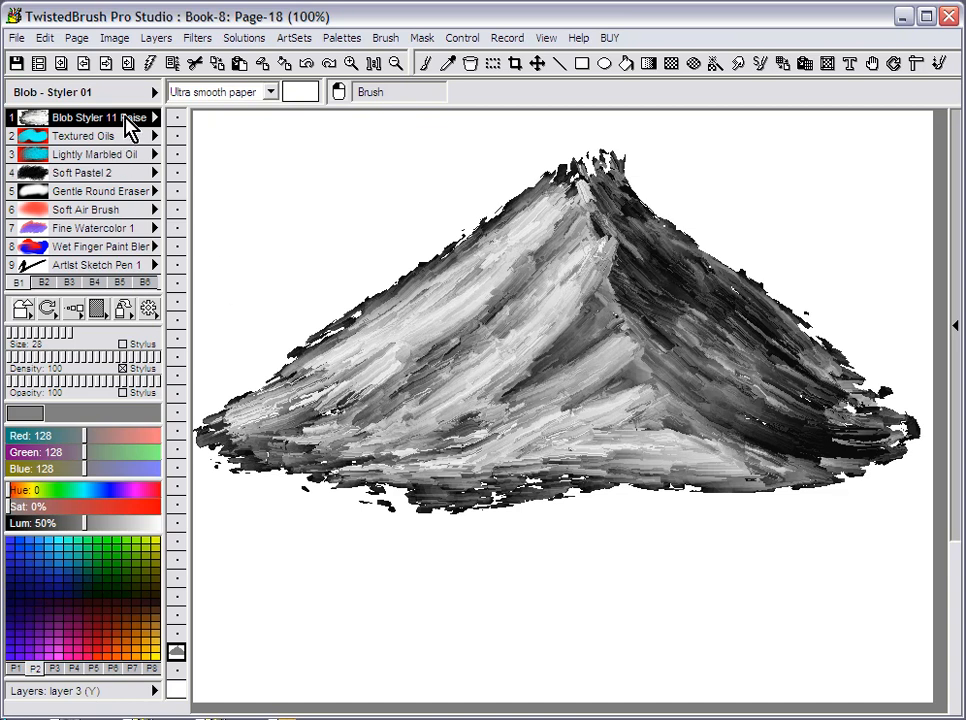
Trim the ragged peak and both outer edges of the mountain with the Blob Styler 11 Sub brush
click(133, 127)
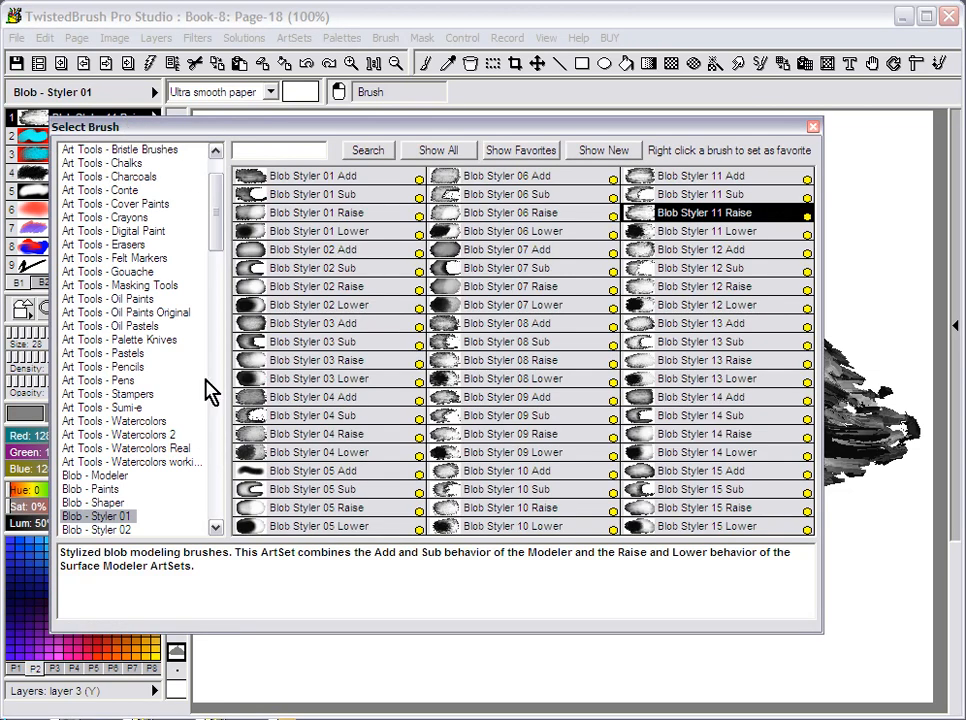
scroll(276, 211, down, 1)
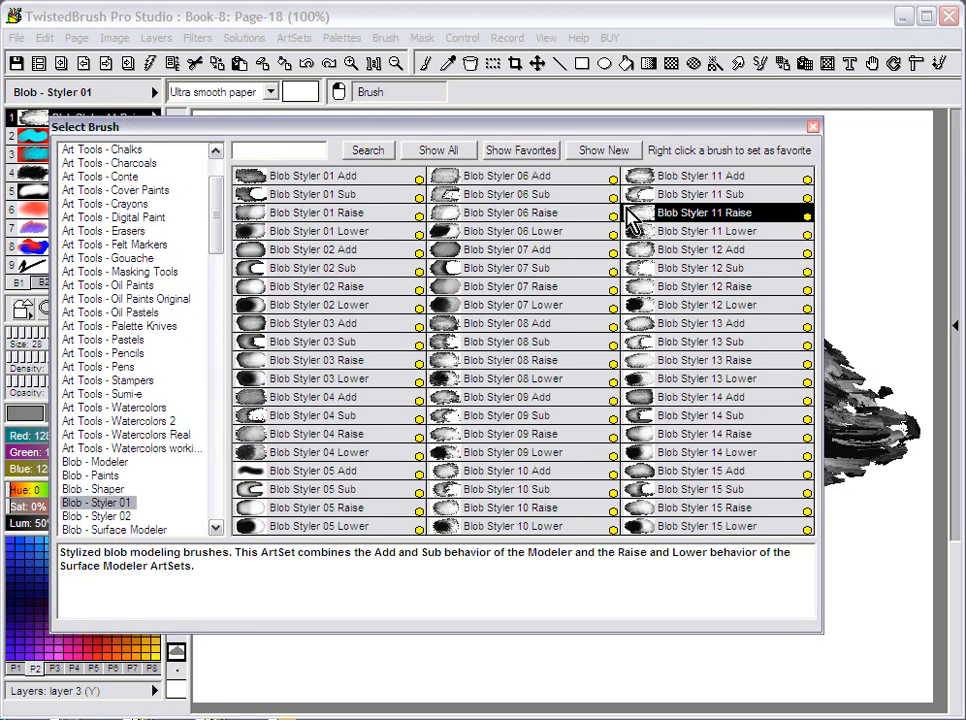
click(731, 196)
drag(638, 159, 595, 153)
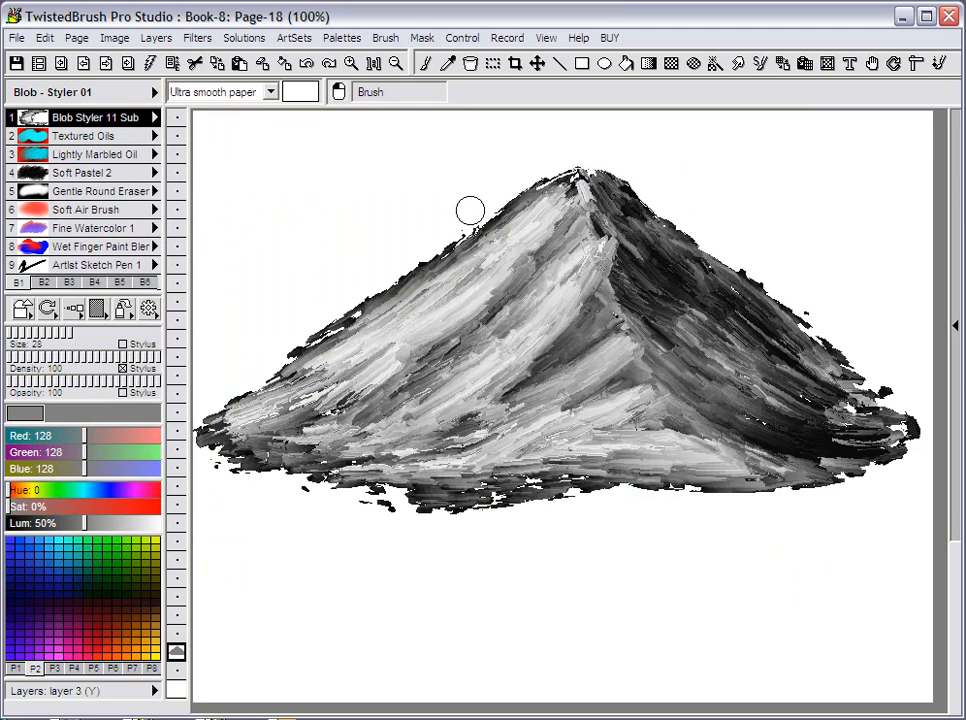
drag(549, 171, 522, 185)
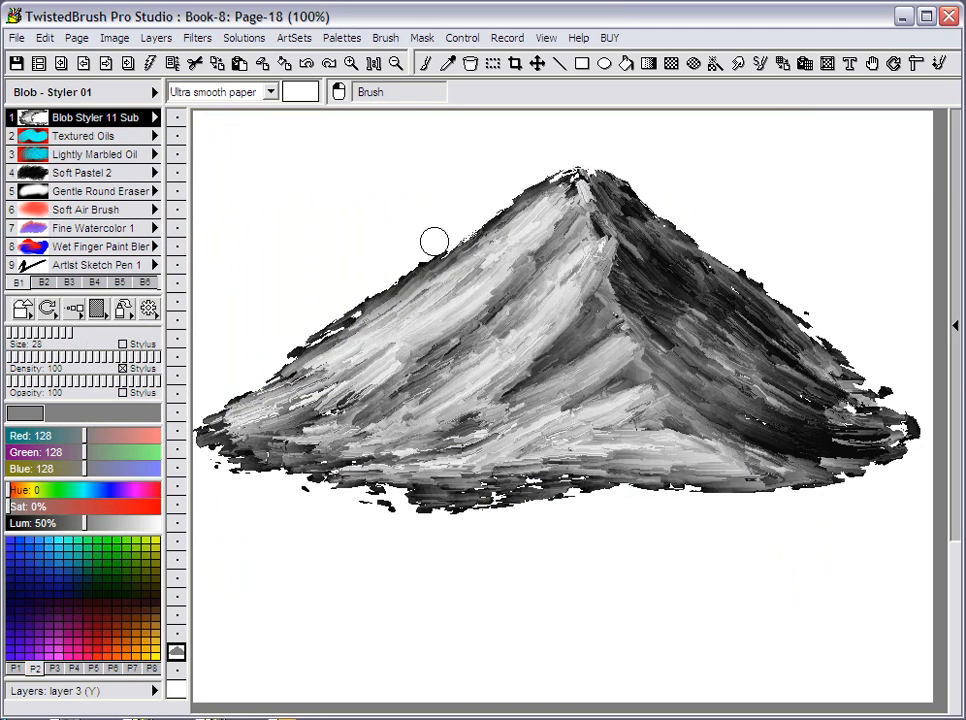
drag(389, 264, 328, 315)
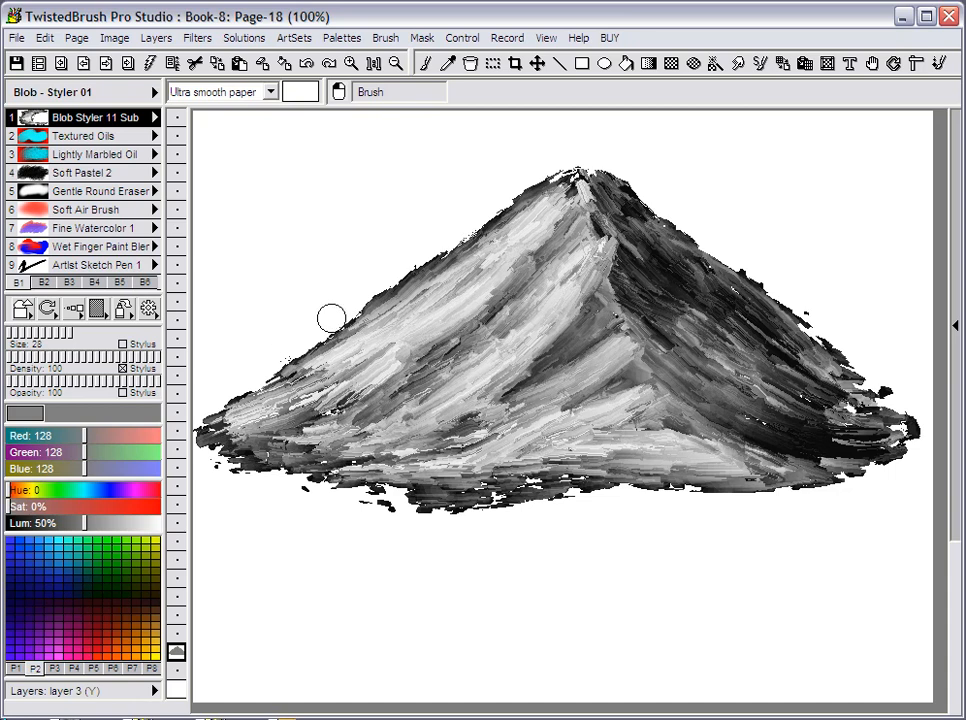
drag(828, 322, 852, 367)
drag(771, 286, 787, 292)
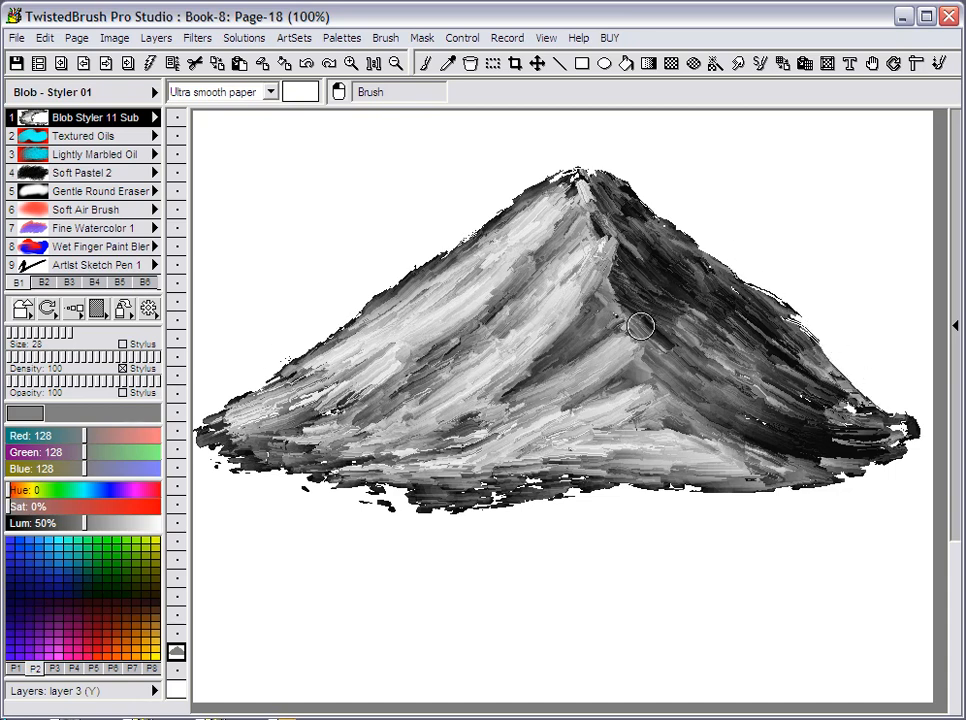
Load the Blob Pastelic brush from the Blob - Paints set into brush slot 2
click(128, 140)
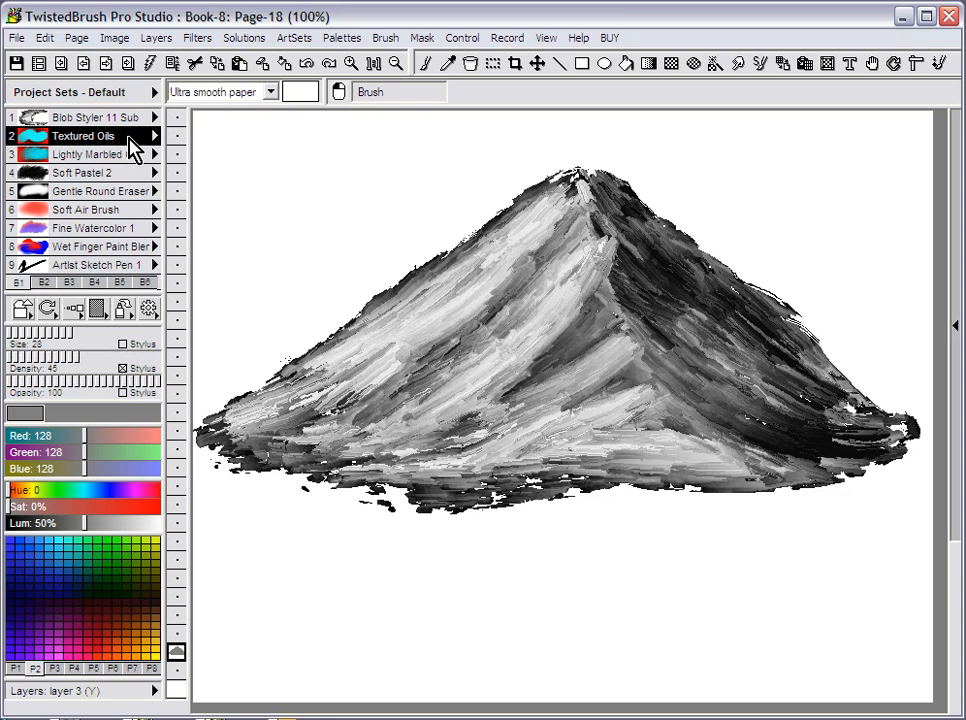
right_click(127, 143)
scroll(222, 425, up, 20)
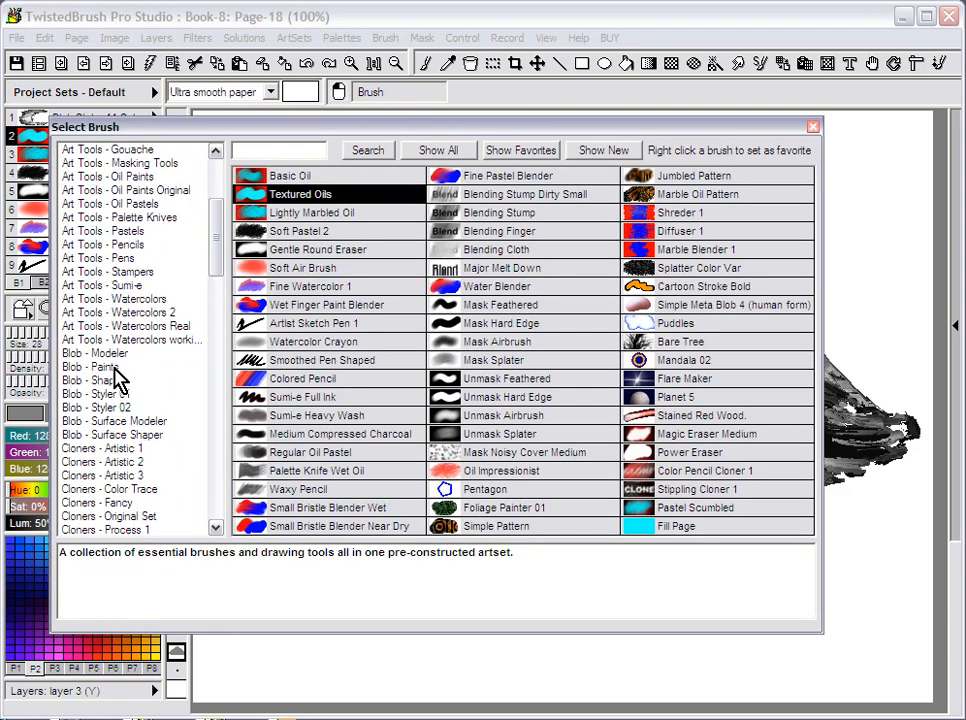
click(100, 367)
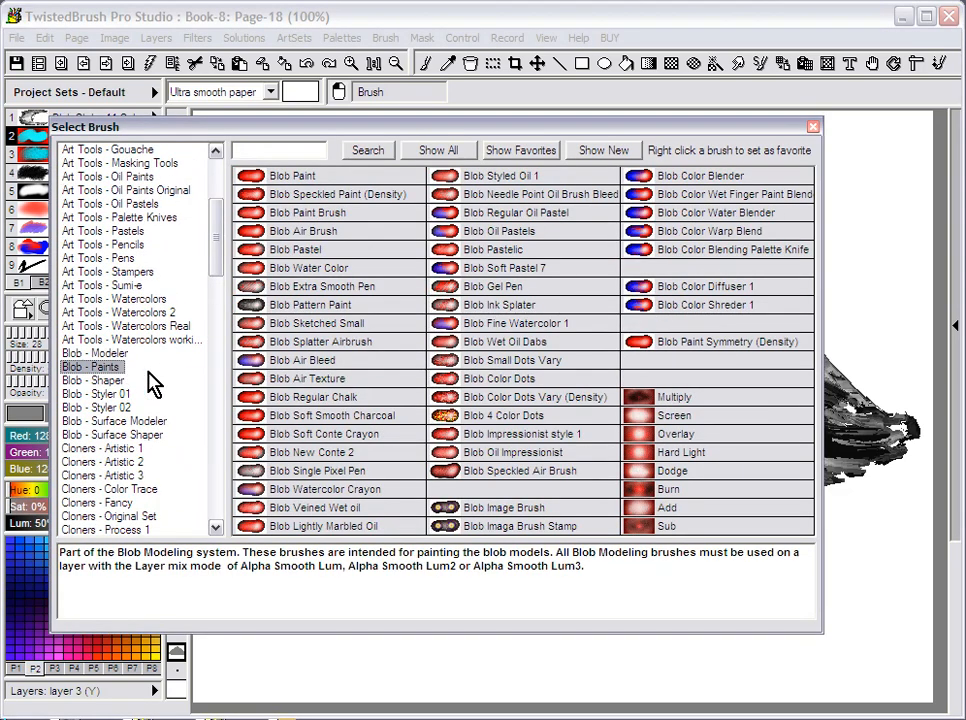
click(336, 240)
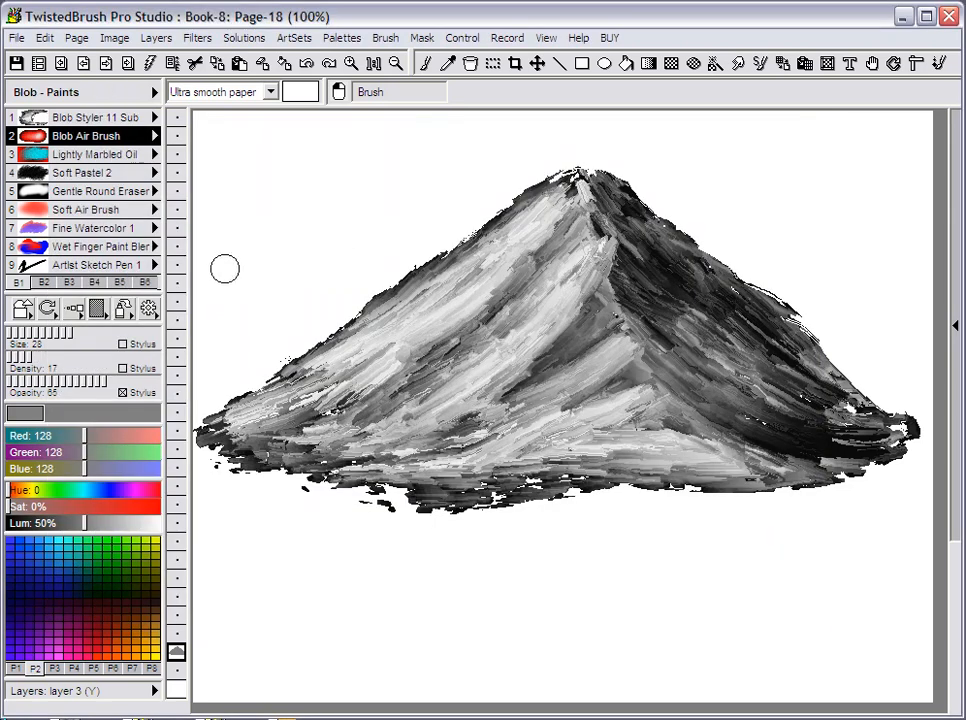
click(150, 136)
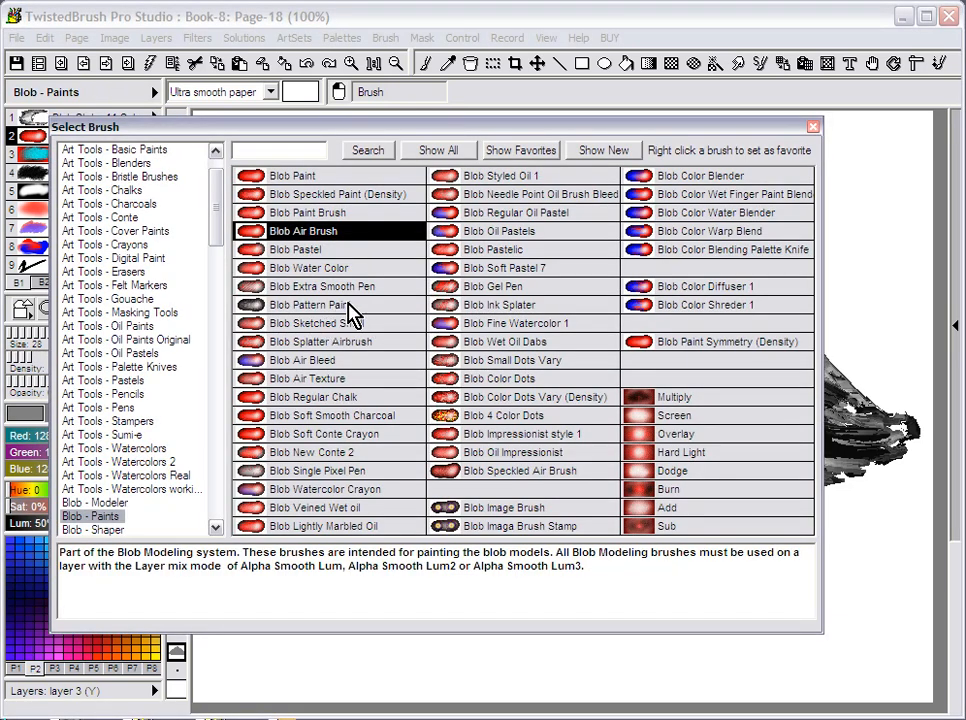
click(523, 250)
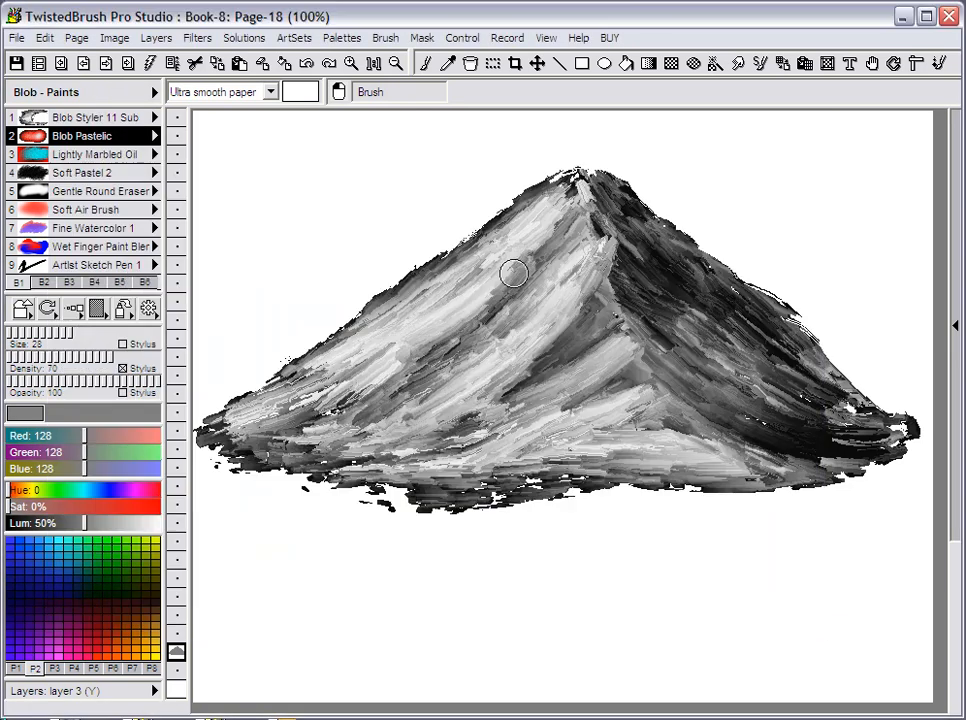
Paint the whole mountain dark red (90, 13, 16) with the brush size set to 50
click(107, 623)
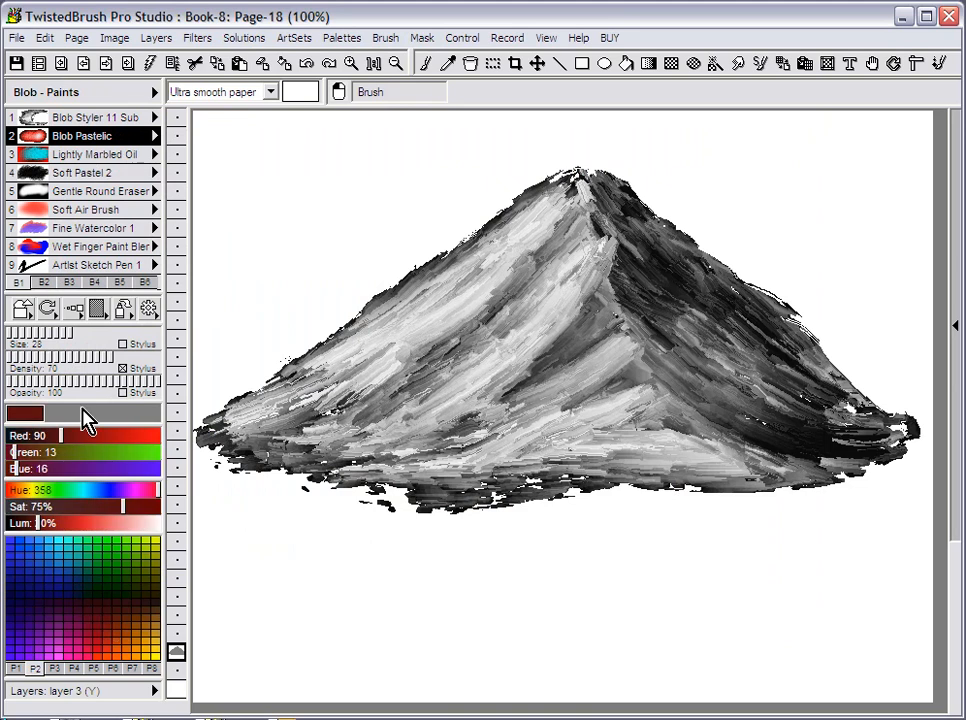
drag(66, 335, 97, 331)
mouse_move(443, 342)
mouse_down()
mouse_move(472, 285)
mouse_move(528, 243)
mouse_move(500, 272)
mouse_move(486, 380)
mouse_move(575, 313)
mouse_move(537, 404)
mouse_move(633, 420)
mouse_move(477, 484)
mouse_move(328, 461)
mouse_move(432, 351)
mouse_move(228, 404)
mouse_move(413, 344)
mouse_move(576, 217)
mouse_move(533, 235)
mouse_move(582, 178)
mouse_move(711, 302)
mouse_move(625, 220)
mouse_move(629, 239)
mouse_move(827, 400)
mouse_move(746, 360)
mouse_move(717, 392)
mouse_move(780, 464)
mouse_move(765, 461)
mouse_move(634, 341)
mouse_move(643, 319)
mouse_move(484, 401)
mouse_move(538, 296)
mouse_move(571, 301)
mouse_move(681, 492)
mouse_move(569, 444)
mouse_move(771, 336)
mouse_move(591, 238)
mouse_move(481, 299)
mouse_move(521, 210)
mouse_move(371, 316)
mouse_move(374, 370)
mouse_move(311, 449)
mouse_move(514, 440)
mouse_move(554, 487)
mouse_up()
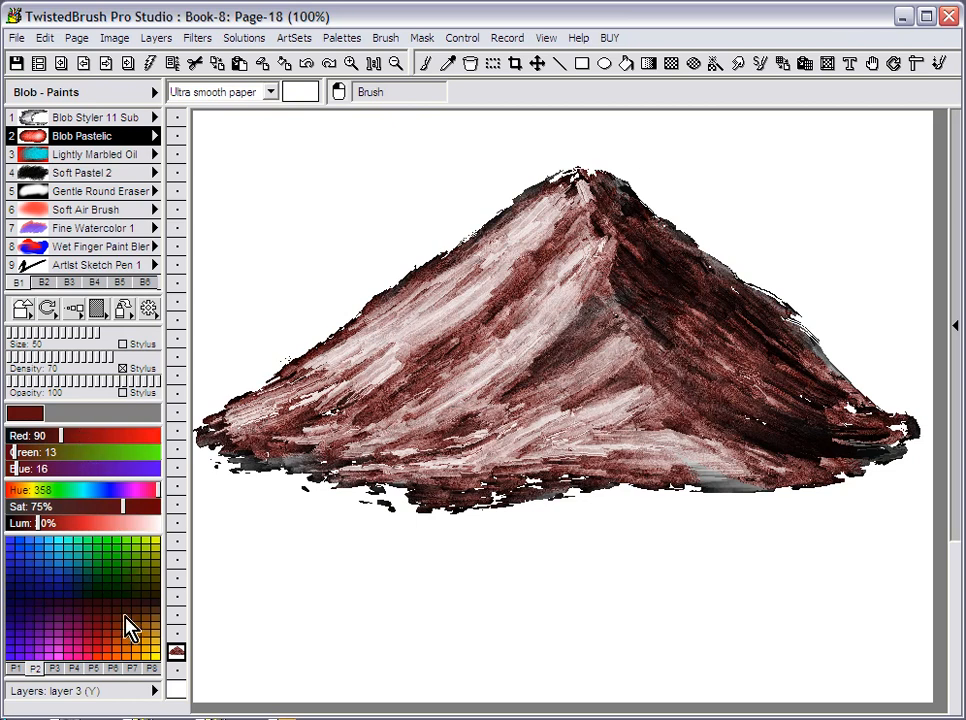
Paint the lower part of the mountain bright green (80, 217, 5) across its full width
click(133, 647)
click(130, 572)
mouse_move(205, 479)
mouse_down()
mouse_move(248, 419)
mouse_move(278, 428)
mouse_move(465, 419)
mouse_move(597, 432)
mouse_move(587, 412)
mouse_move(432, 410)
mouse_move(455, 373)
mouse_move(755, 428)
mouse_move(710, 412)
mouse_move(851, 428)
mouse_move(884, 398)
mouse_move(727, 446)
mouse_move(657, 436)
mouse_move(907, 433)
mouse_move(859, 380)
mouse_move(616, 473)
mouse_move(545, 472)
mouse_up()
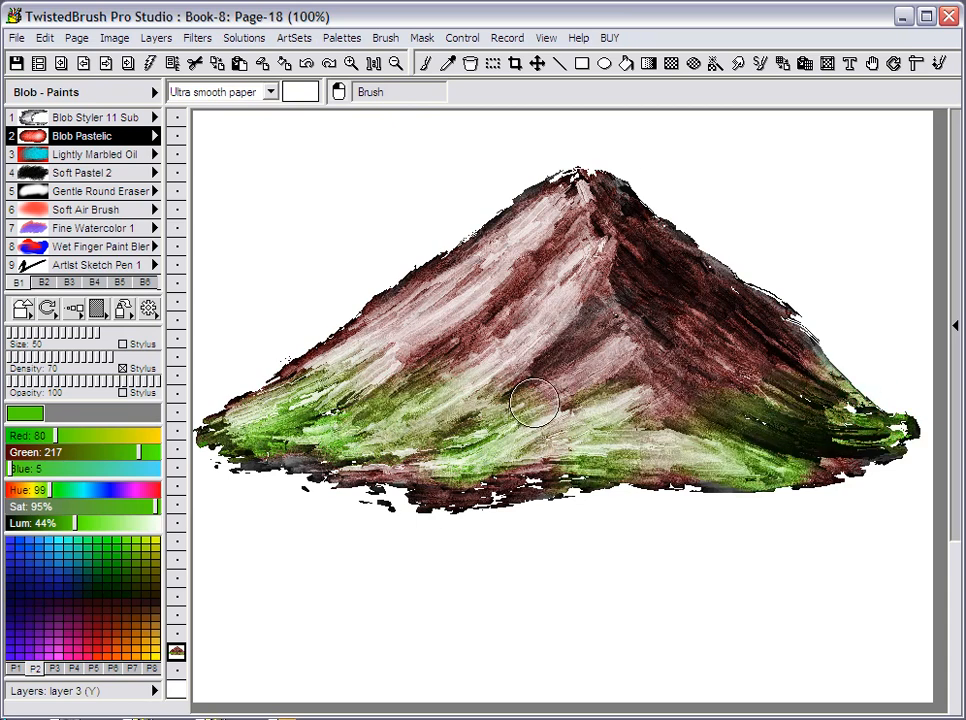
mouse_move(607, 421)
mouse_down()
mouse_move(334, 470)
mouse_move(386, 394)
mouse_move(356, 380)
mouse_move(436, 434)
mouse_move(512, 446)
mouse_move(453, 471)
mouse_move(356, 366)
mouse_move(246, 431)
mouse_move(338, 397)
mouse_move(314, 393)
mouse_move(322, 370)
mouse_move(349, 350)
mouse_move(272, 410)
mouse_move(430, 426)
mouse_move(488, 449)
mouse_move(801, 402)
mouse_move(859, 418)
mouse_move(829, 447)
mouse_move(890, 475)
mouse_move(861, 484)
mouse_up()
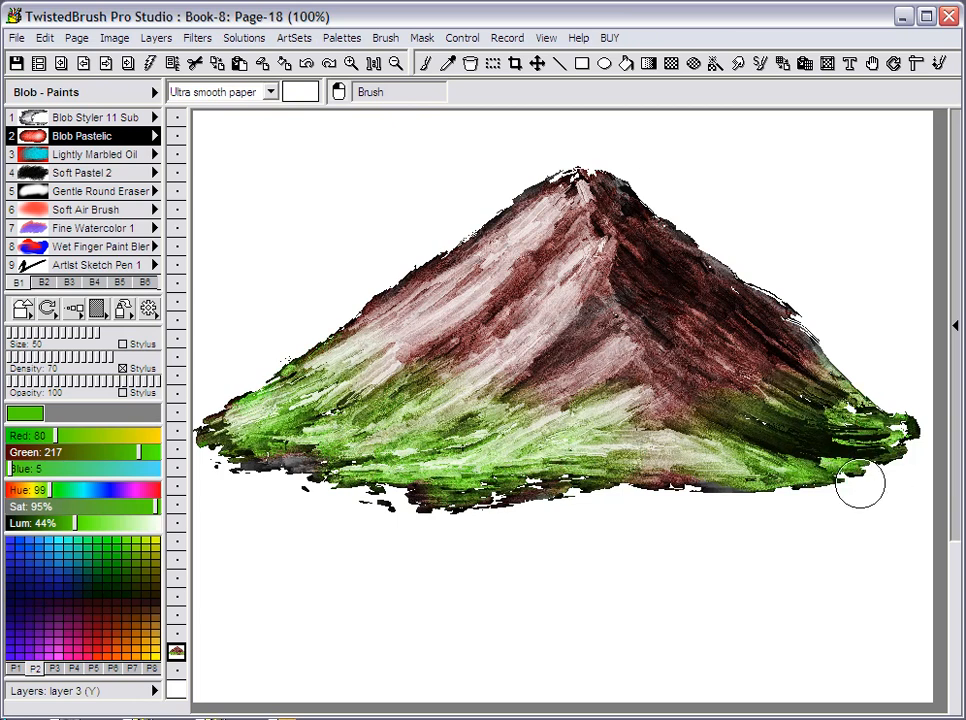